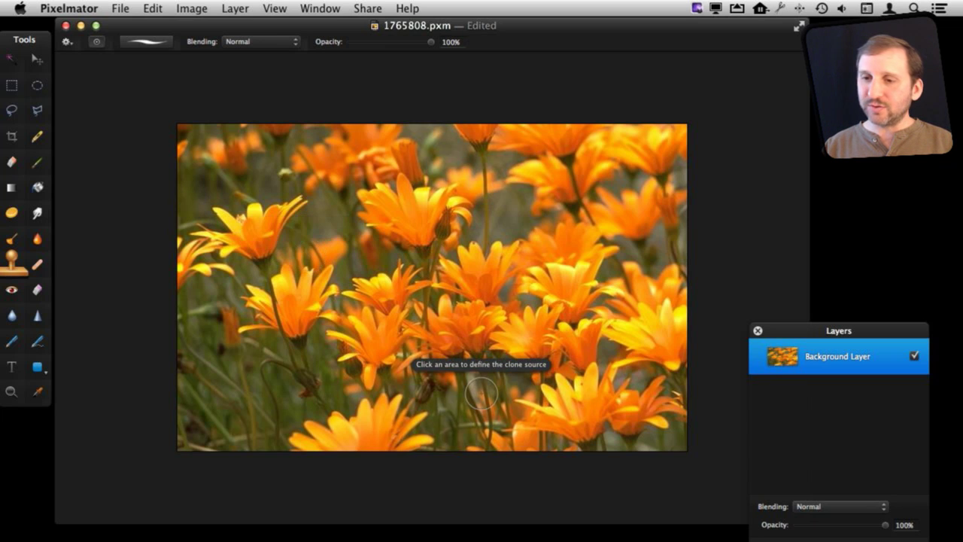
# Clone the upper-left orange flower into the lower-left corner, extending its petals further left
pyautogui.keyDown('alt'); pyautogui.click(255, 234); pyautogui.keyUp('alt')
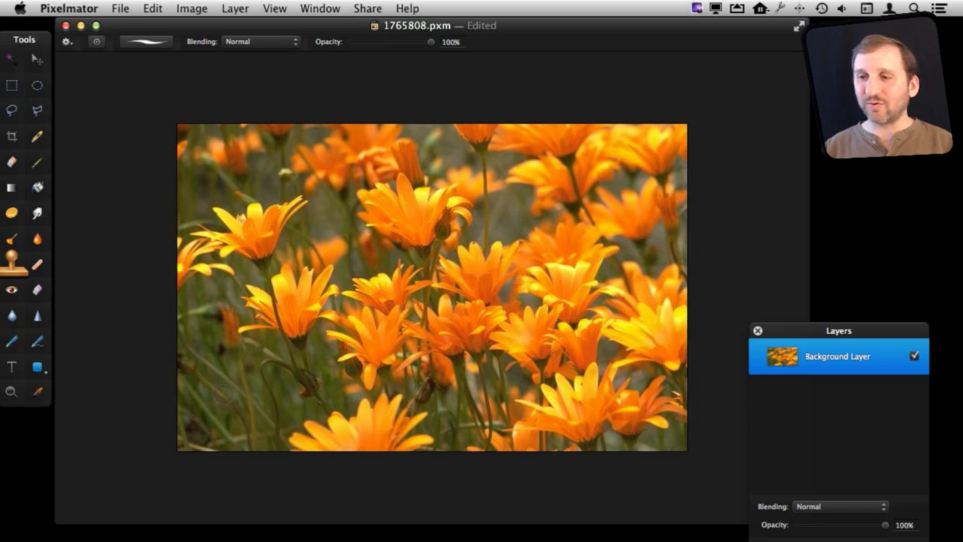
pyautogui.moveTo(226, 391)
pyautogui.mouseDown()
pyautogui.moveTo(203, 387)
pyautogui.moveTo(225, 385)
pyautogui.moveTo(196, 363)
pyautogui.moveTo(194, 373)
pyautogui.moveTo(213, 383)
pyautogui.moveTo(226, 373)
pyautogui.moveTo(222, 355)
pyautogui.moveTo(226, 370)
pyautogui.moveTo(248, 367)
pyautogui.moveTo(232, 373)
pyautogui.moveTo(260, 371)
pyautogui.moveTo(268, 357)
pyautogui.moveTo(215, 401)
pyautogui.mouseUp()
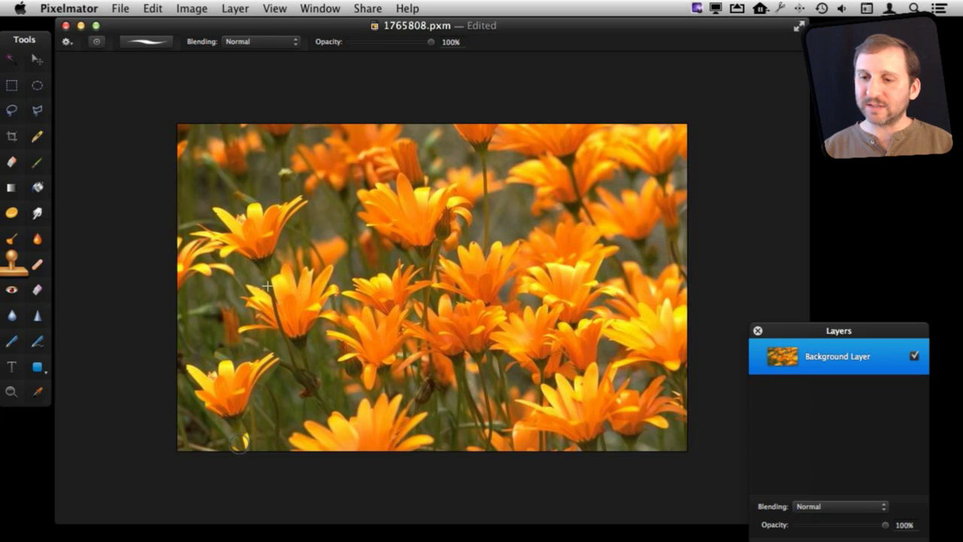
pyautogui.moveTo(221, 406)
pyautogui.mouseDown()
pyautogui.moveTo(194, 403)
pyautogui.moveTo(185, 423)
pyautogui.mouseUp()
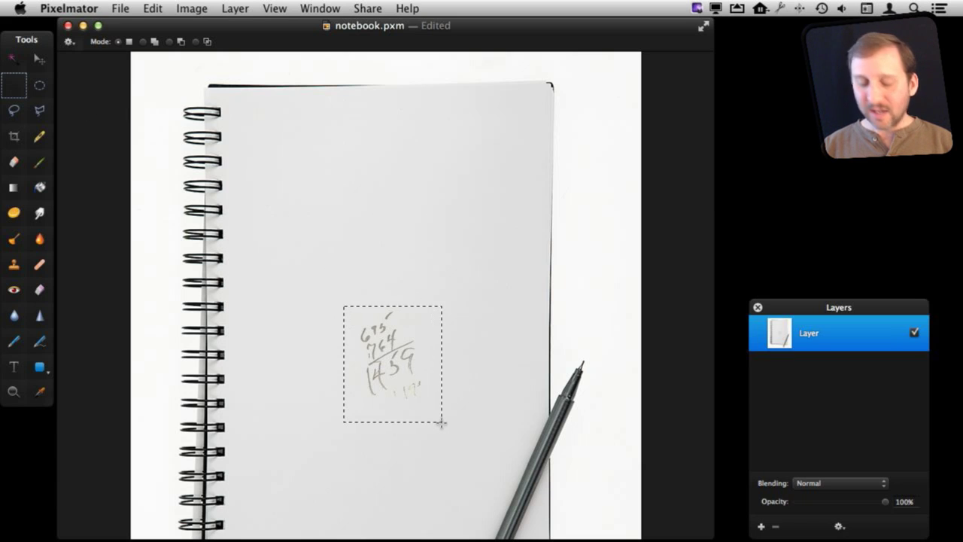
# Delete the selected pencil sums, undo to bring them back, and open the View menu
pyautogui.press('Delete')
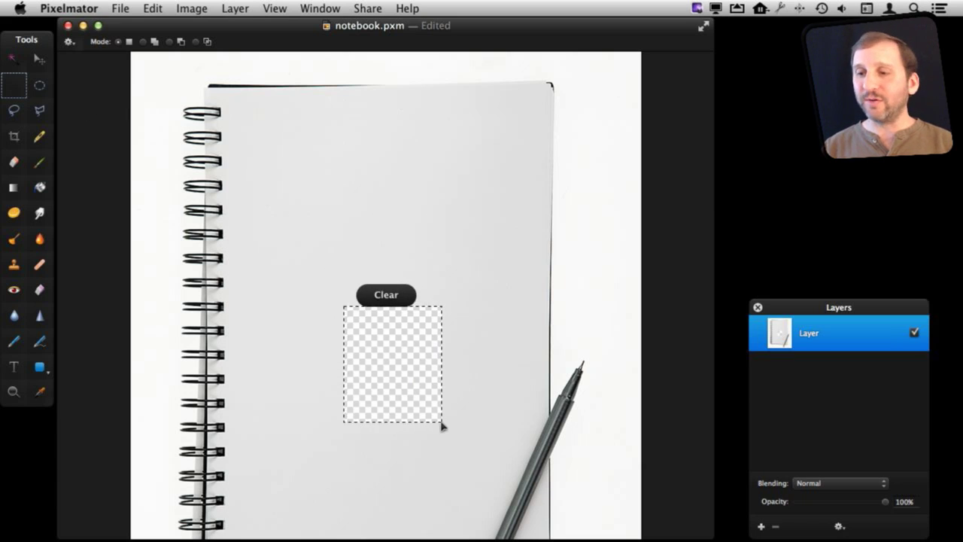
pyautogui.press('super+z')
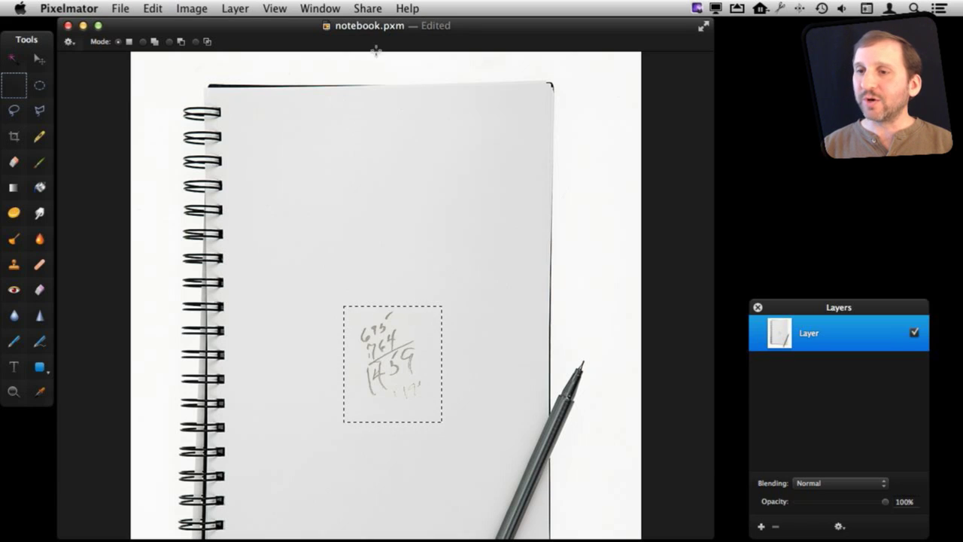
pyautogui.click(320, 8)
pyautogui.moveTo(275, 8)
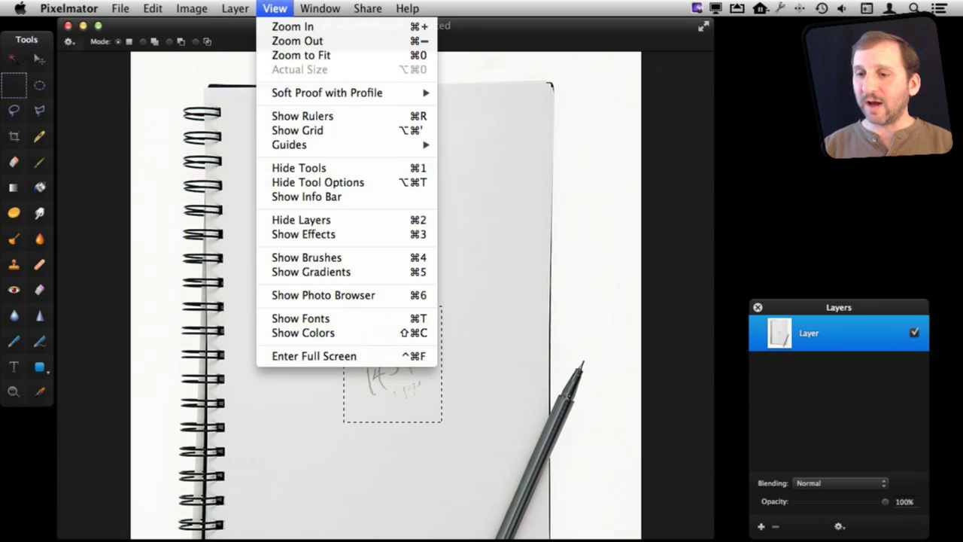
# Show the colour picker and raise the brightness to set the colour to white
pyautogui.click(282, 332)
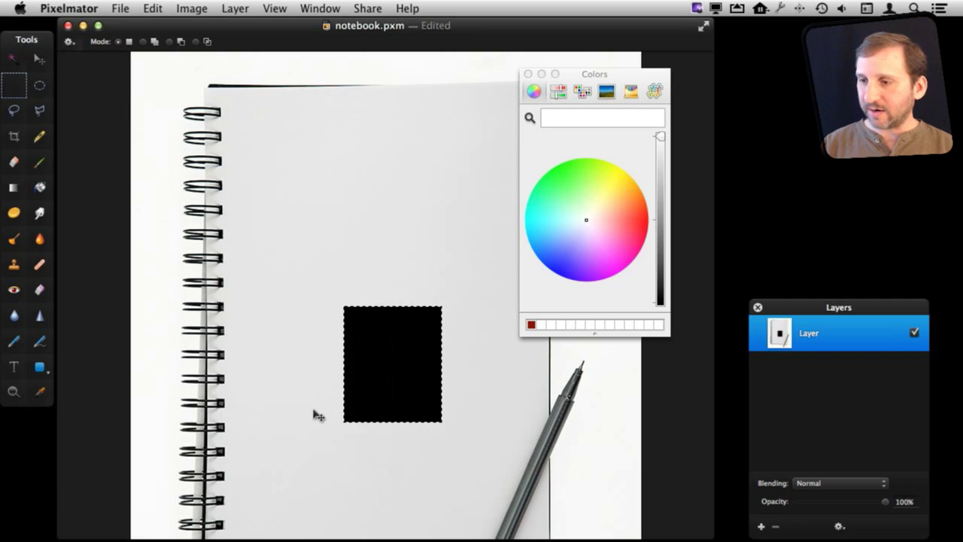
pyautogui.click(37, 394)
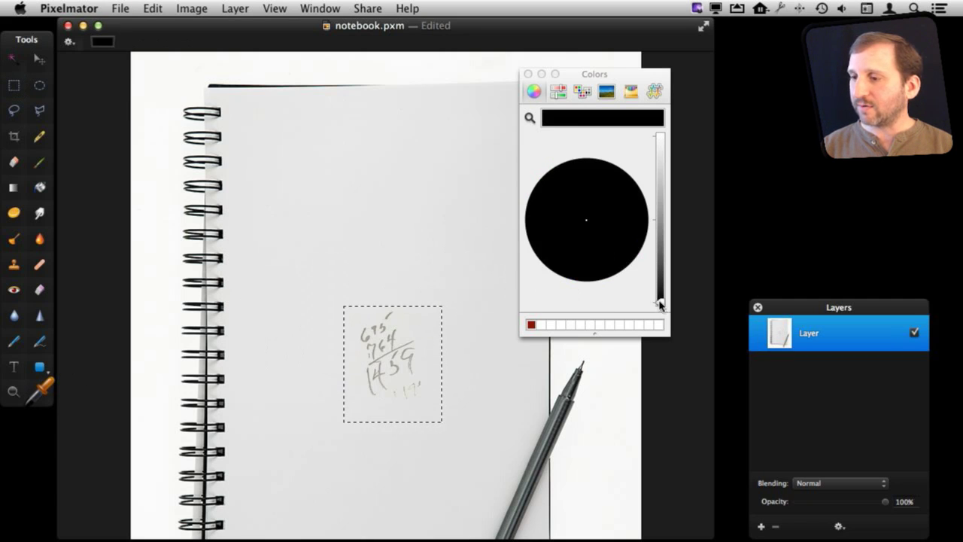
pyautogui.moveTo(659, 304); pyautogui.dragTo(667, 129)
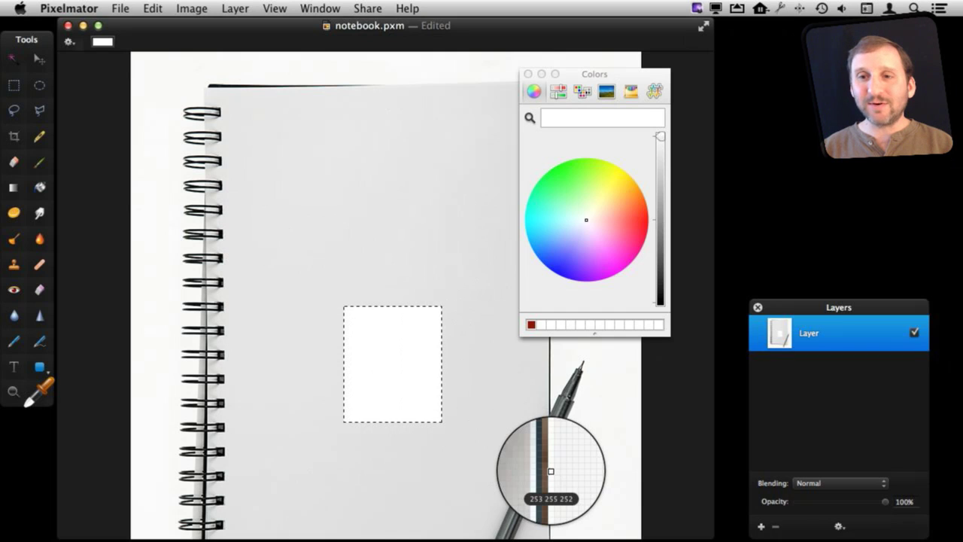
pyautogui.click(38, 63)
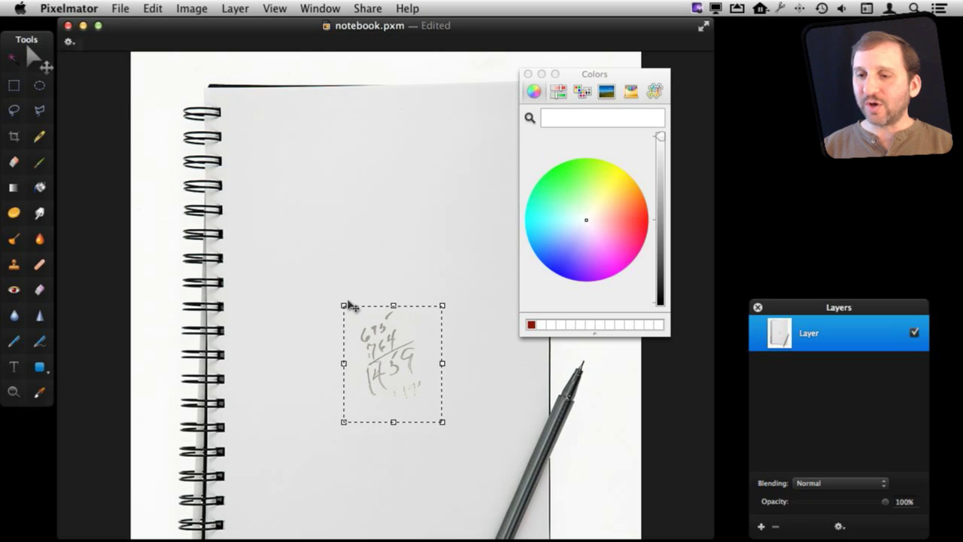
# Sample the light grey of the paper, then select all and undo to restore the rectangle
pyautogui.click(40, 395)
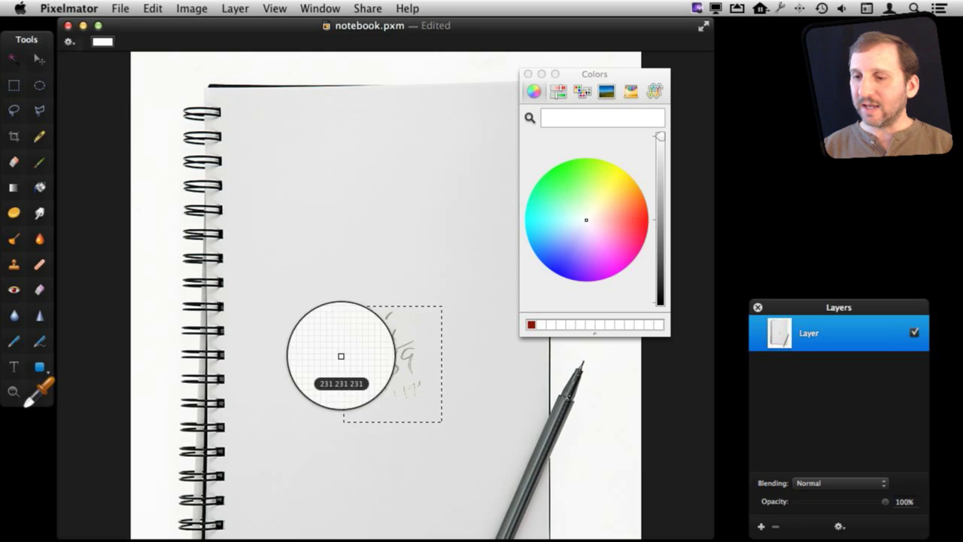
pyautogui.click(367, 280)
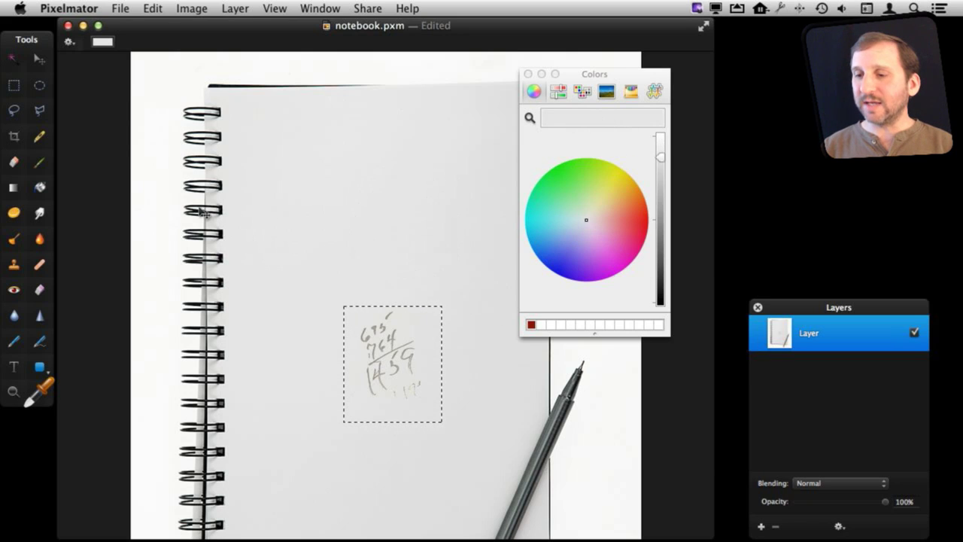
pyautogui.click(40, 64)
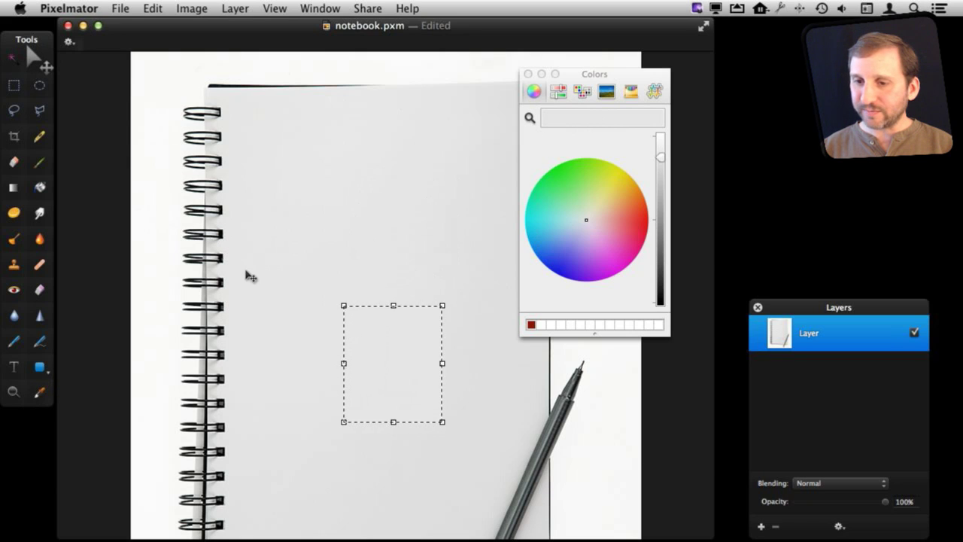
pyautogui.press('super+a')
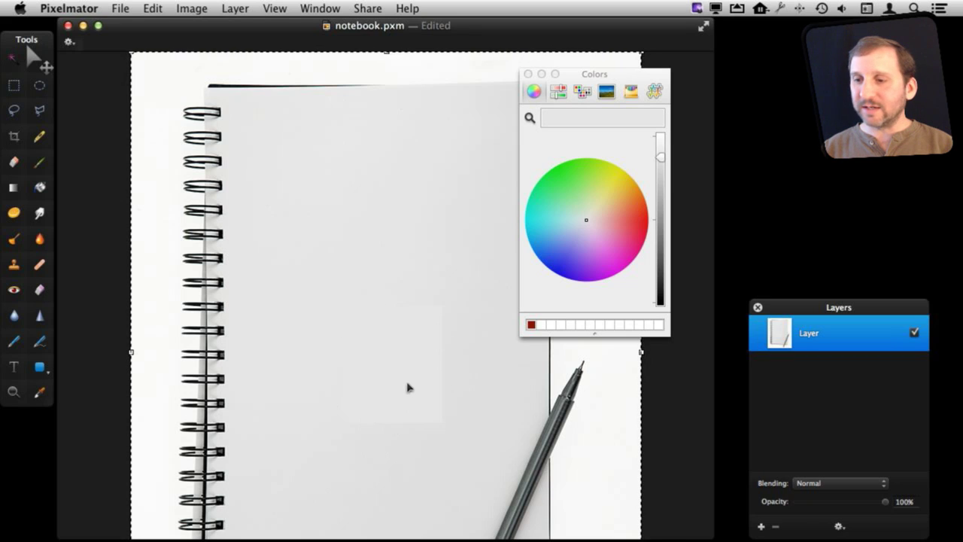
pyautogui.press('super+z')
pyautogui.press('super+z')
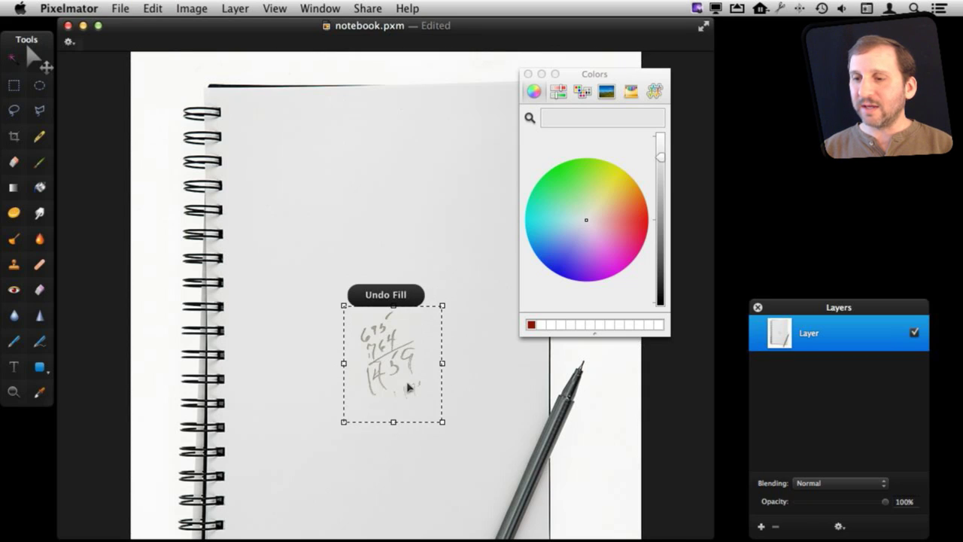
# Drop the selection and clone blank paper over the faint marks below 1439
pyautogui.click(13, 85)
pyautogui.click(229, 214)
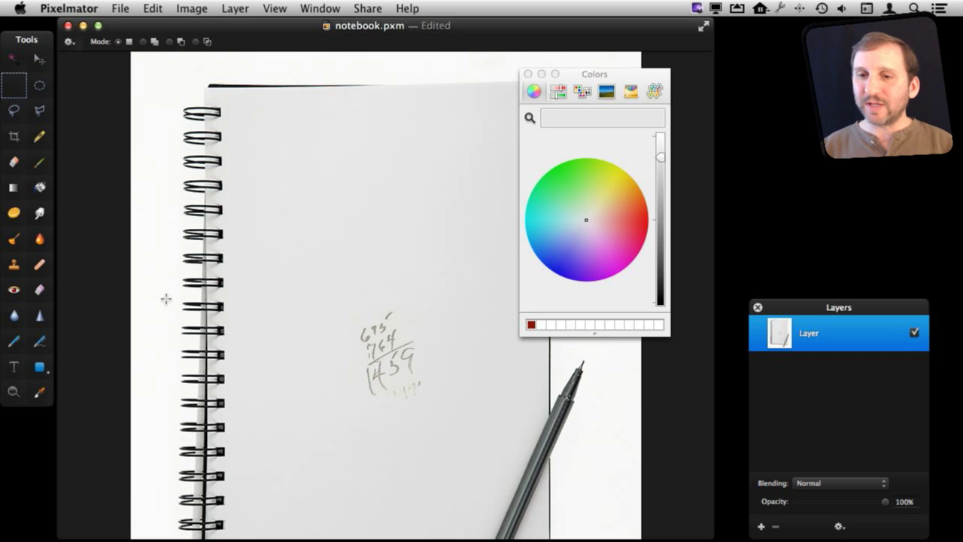
pyautogui.click(14, 266)
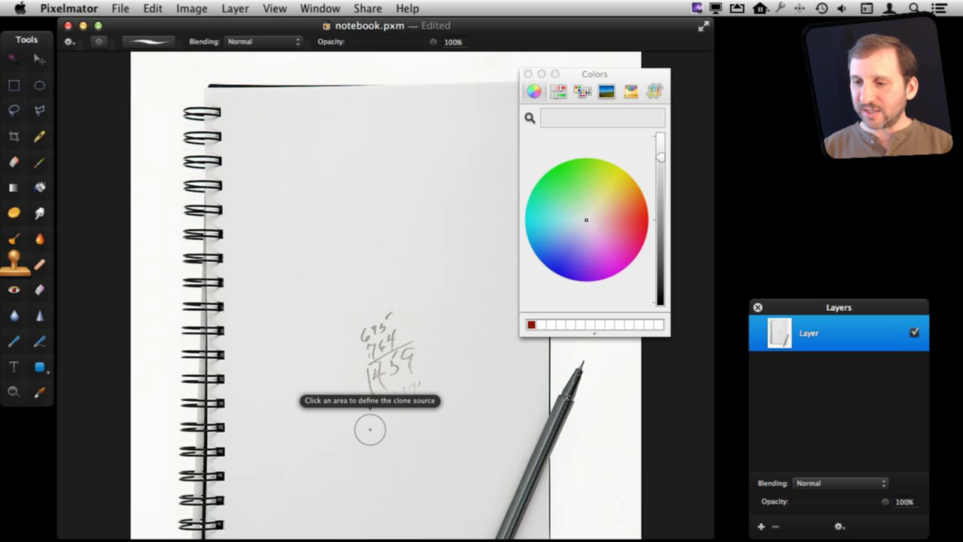
pyautogui.keyDown('alt'); pyautogui.click(447, 423); pyautogui.keyUp('alt')
pyautogui.moveTo(418, 389)
pyautogui.mouseDown()
pyautogui.moveTo(393, 394)
pyautogui.moveTo(415, 398)
pyautogui.moveTo(391, 396)
pyautogui.moveTo(416, 404)
pyautogui.moveTo(395, 405)
pyautogui.moveTo(389, 390)
pyautogui.moveTo(369, 389)
pyautogui.moveTo(419, 371)
pyautogui.mouseUp()
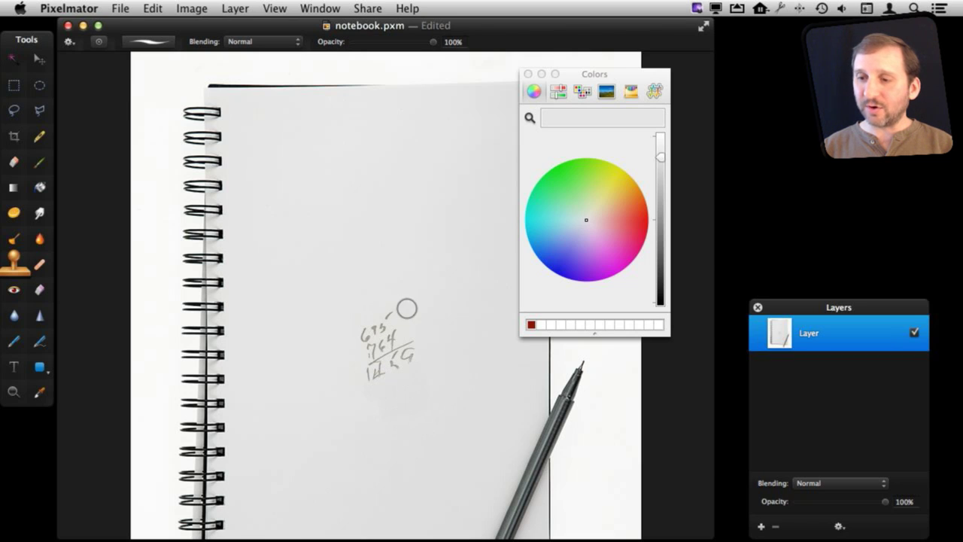
# Clone clean paper over the top rows and upper strokes of the pencil digits
pyautogui.press('alt')
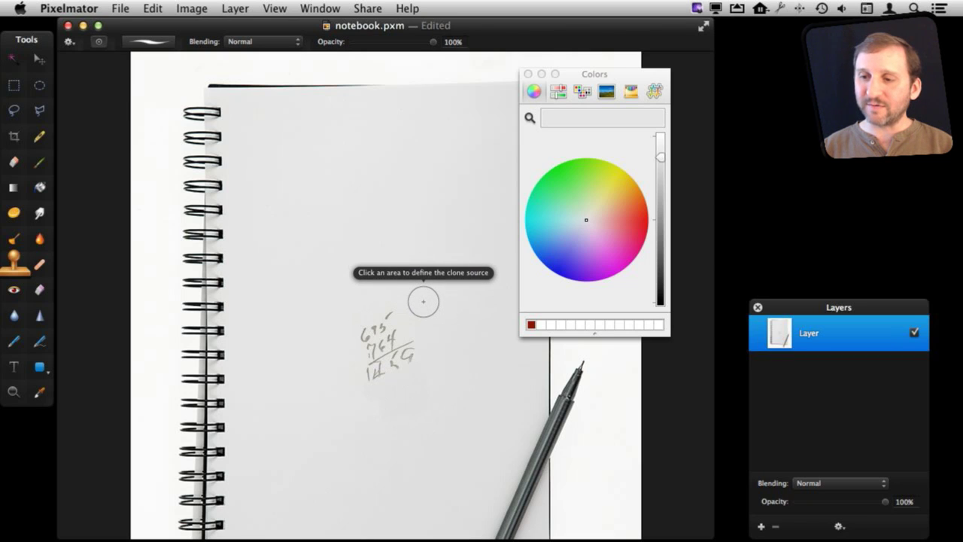
pyautogui.keyDown('alt'); pyautogui.click(423, 295); pyautogui.keyUp('alt')
pyautogui.moveTo(389, 313)
pyautogui.mouseDown()
pyautogui.moveTo(410, 342)
pyautogui.moveTo(405, 362)
pyautogui.moveTo(373, 333)
pyautogui.mouseUp()
pyautogui.press('alt')
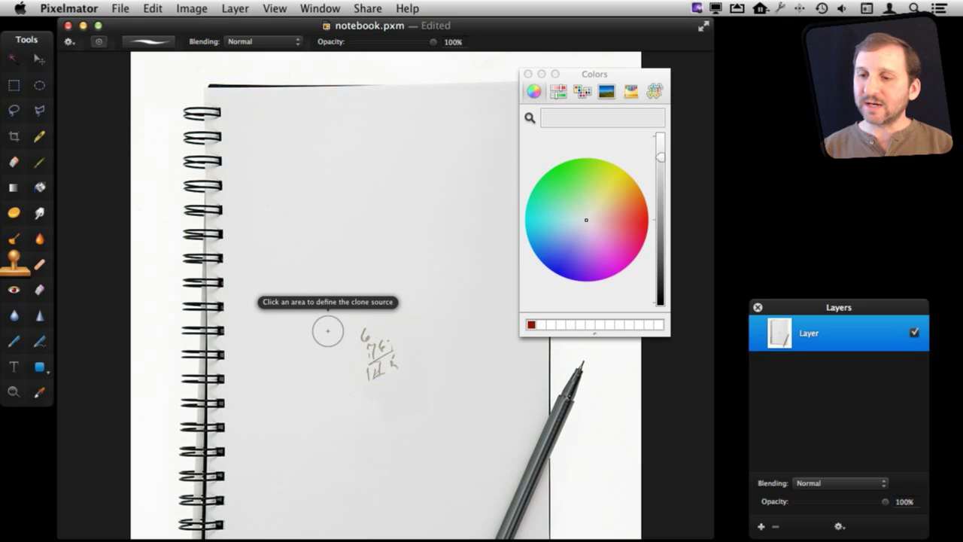
pyautogui.keyDown('alt'); pyautogui.click(343, 334); pyautogui.keyUp('alt')
pyautogui.moveTo(375, 340); pyautogui.dragTo(379, 339)
# Clone clean paper over the bottom row of digits and clear the last marks
pyautogui.keyDown('alt'); pyautogui.click(347, 389); pyautogui.keyUp('alt')
pyautogui.moveTo(368, 371)
pyautogui.mouseDown()
pyautogui.moveTo(406, 337)
pyautogui.moveTo(395, 336)
pyautogui.moveTo(393, 370)
pyautogui.mouseUp()
pyautogui.press('alt')
pyautogui.keyDown('alt'); pyautogui.click(421, 333); pyautogui.keyUp('alt')
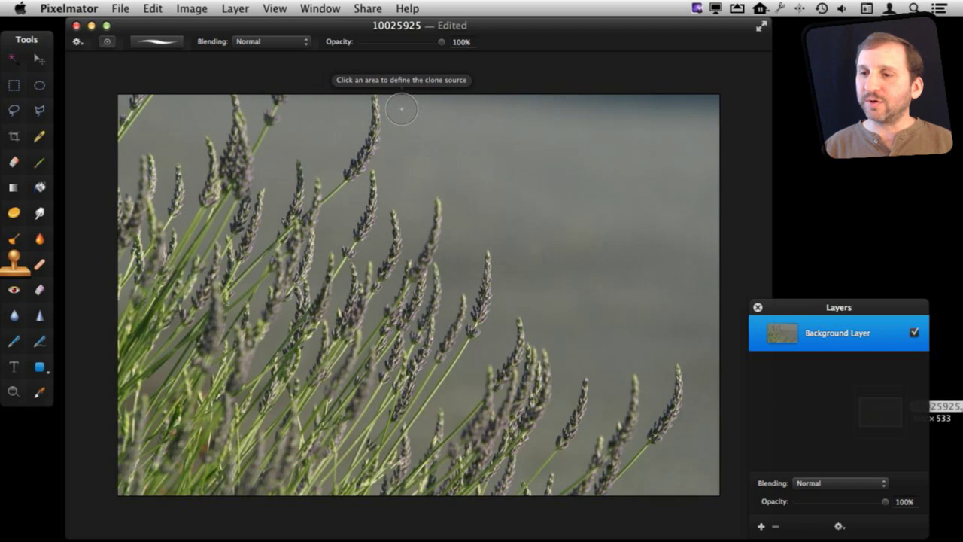
# Set clone sources on the grey background at several spots beside the stray lavender stalk
pyautogui.keyDown('alt'); pyautogui.click(405, 104); pyautogui.keyUp('alt')
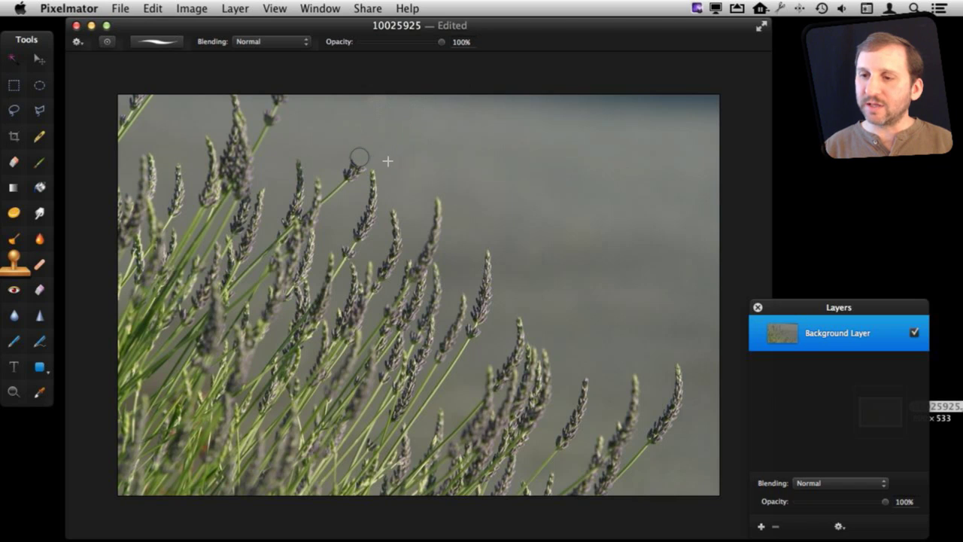
pyautogui.press('alt')
pyautogui.keyDown('alt'); pyautogui.click(334, 147); pyautogui.keyUp('alt')
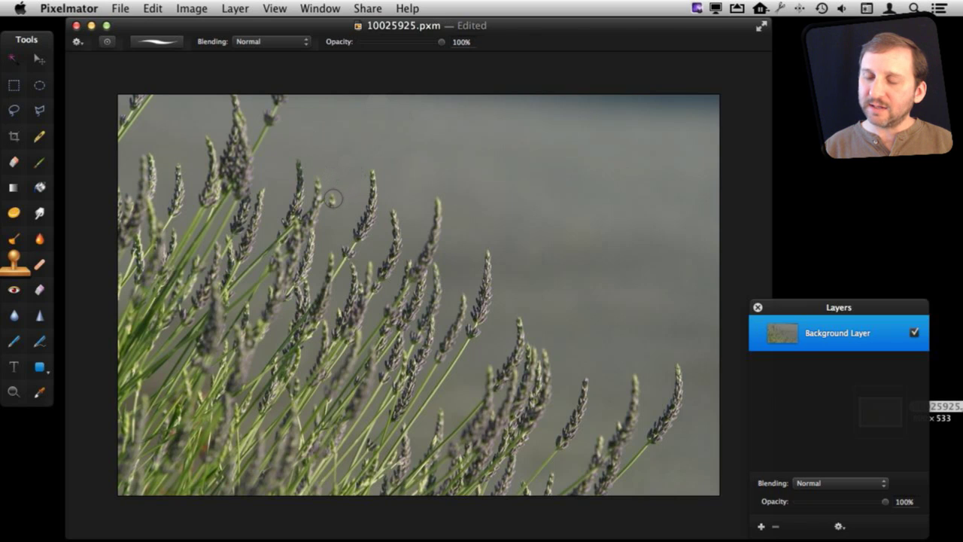
pyautogui.press('alt')
pyautogui.keyDown('alt'); pyautogui.click(334, 201); pyautogui.keyUp('alt')
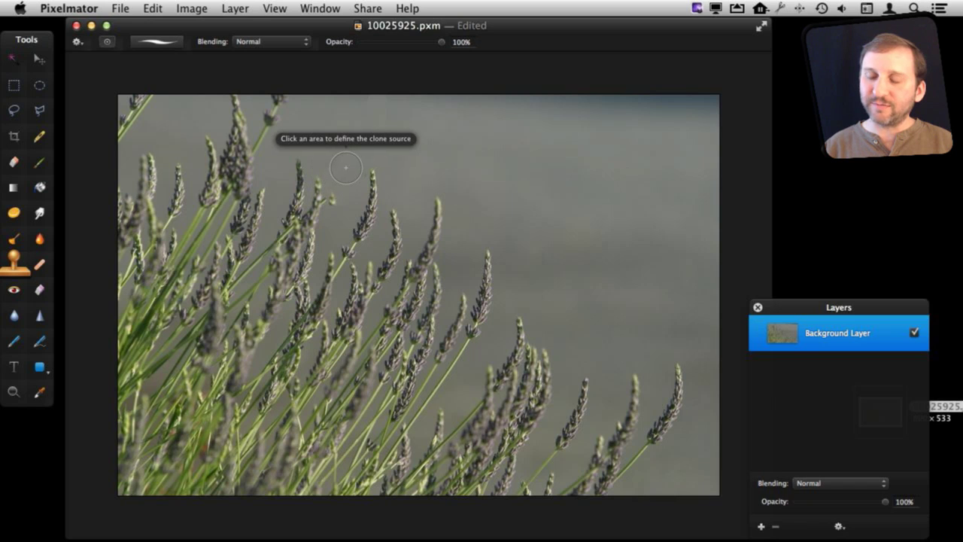
pyautogui.keyDown('alt'); pyautogui.click(345, 168); pyautogui.keyUp('alt')
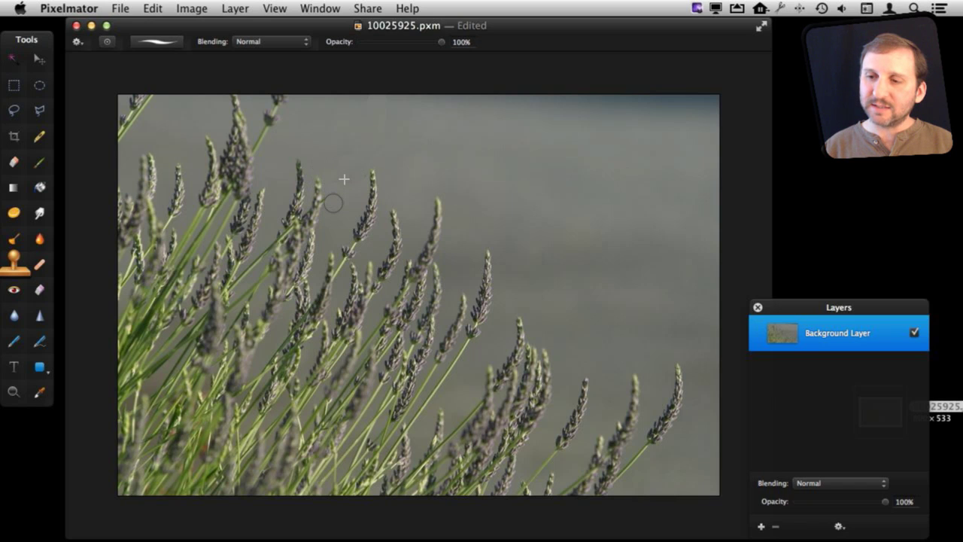